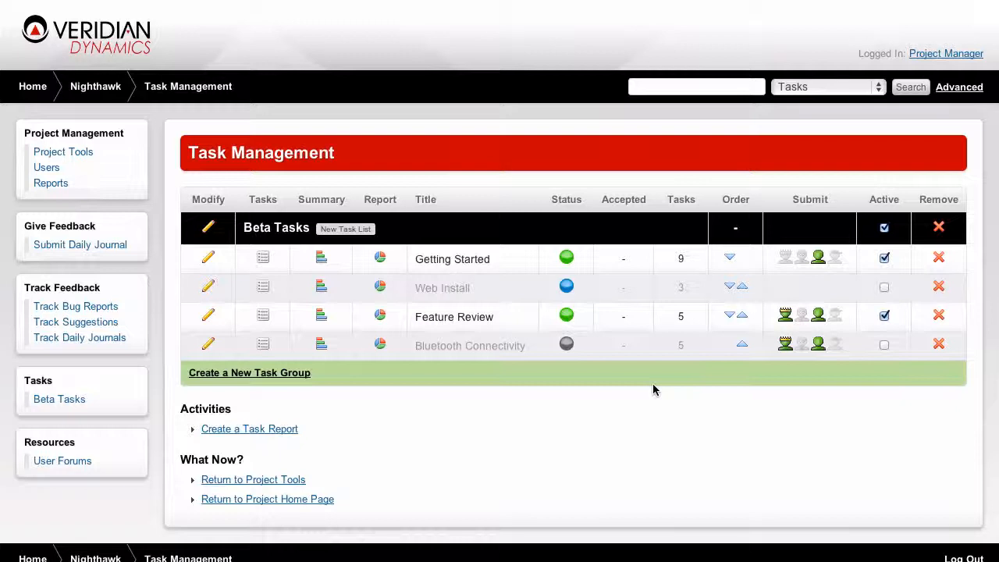
# Step: View the result summary and individual responses of the Transfer Photos from Phone to PC task in Feature Review, and return to Task Management
pyautogui.click(263, 321)
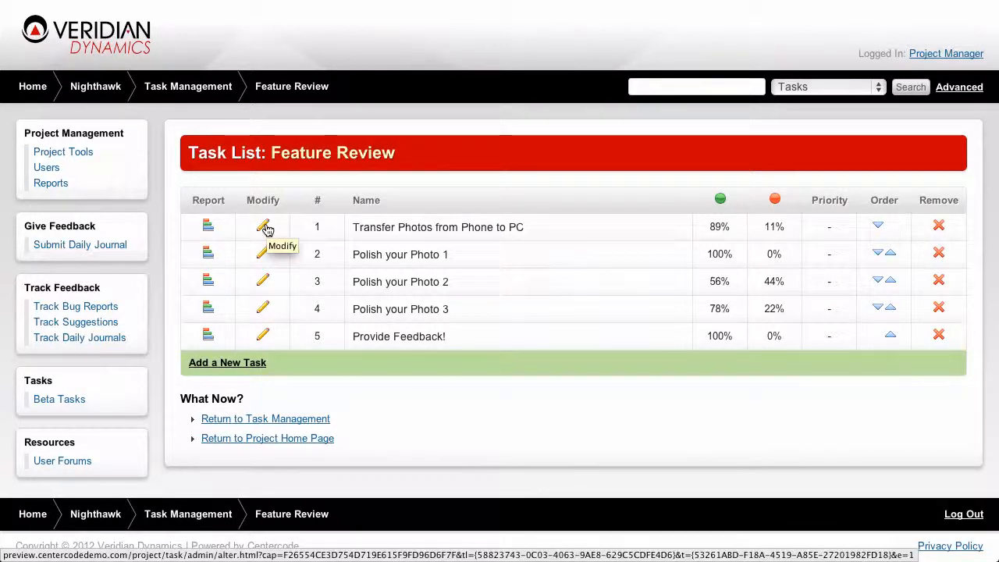
pyautogui.click(209, 228)
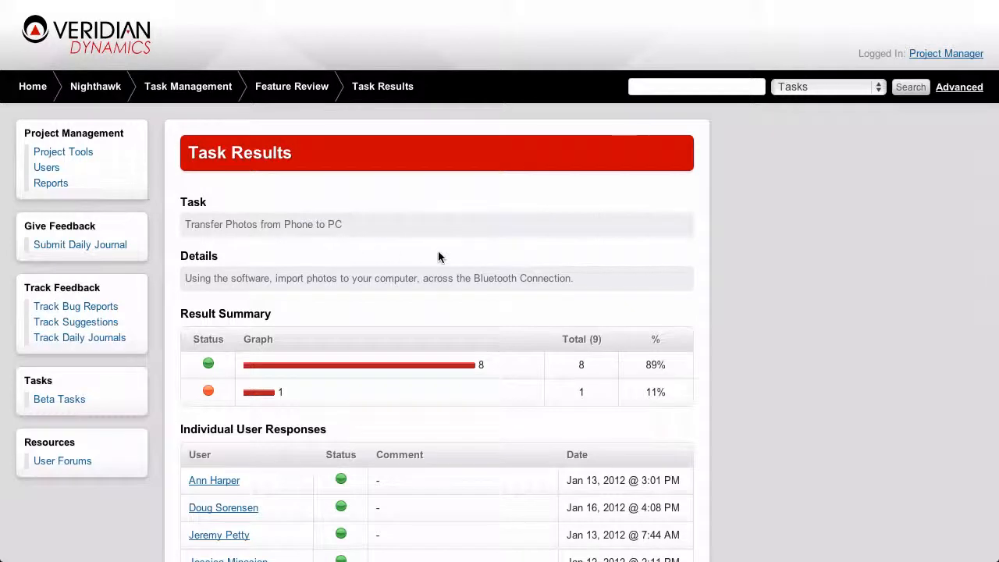
pyautogui.scroll(-4, 462, 256)
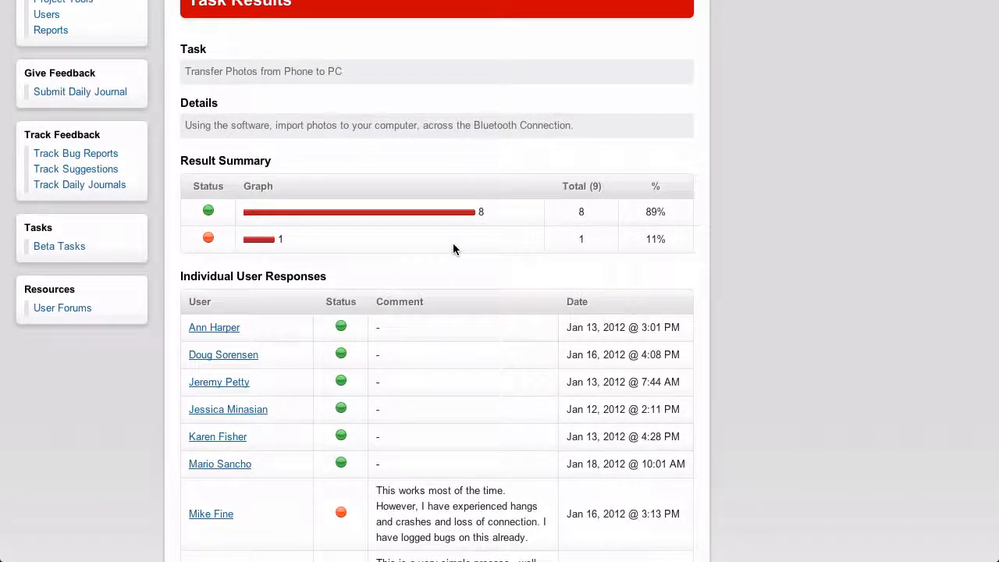
pyautogui.rightClick(453, 245)
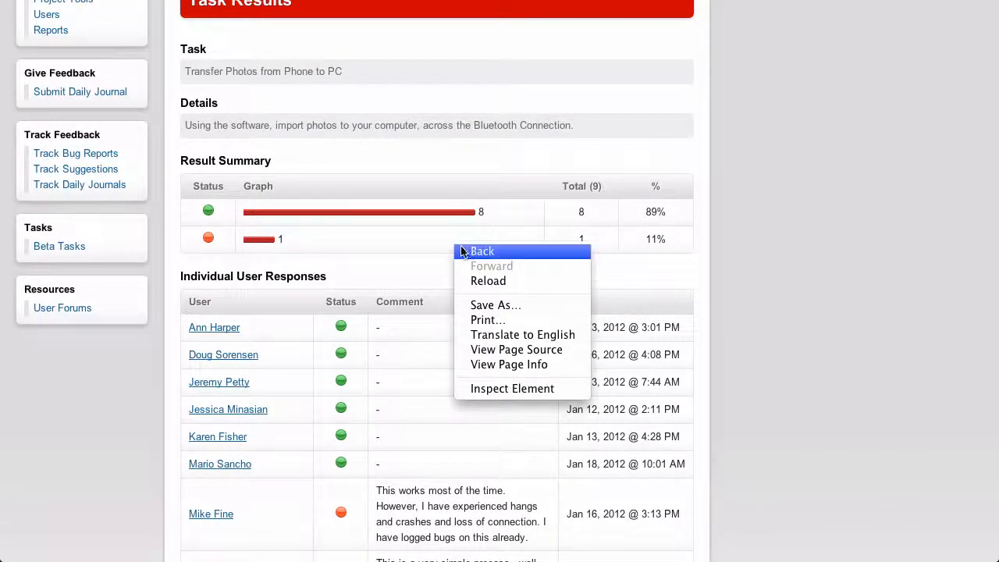
pyautogui.click(462, 252)
pyautogui.rightClick(462, 253)
pyautogui.click(468, 258)
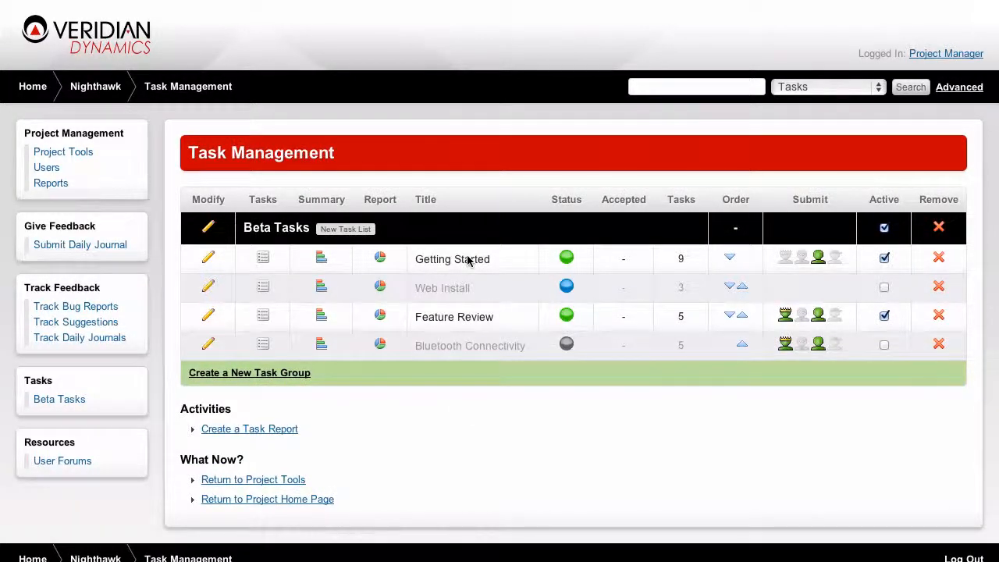
# Step: Start a new task list in the Beta Tasks group and name it Phase 2 Tasks, leaving the subtitle empty
pyautogui.click(361, 233)
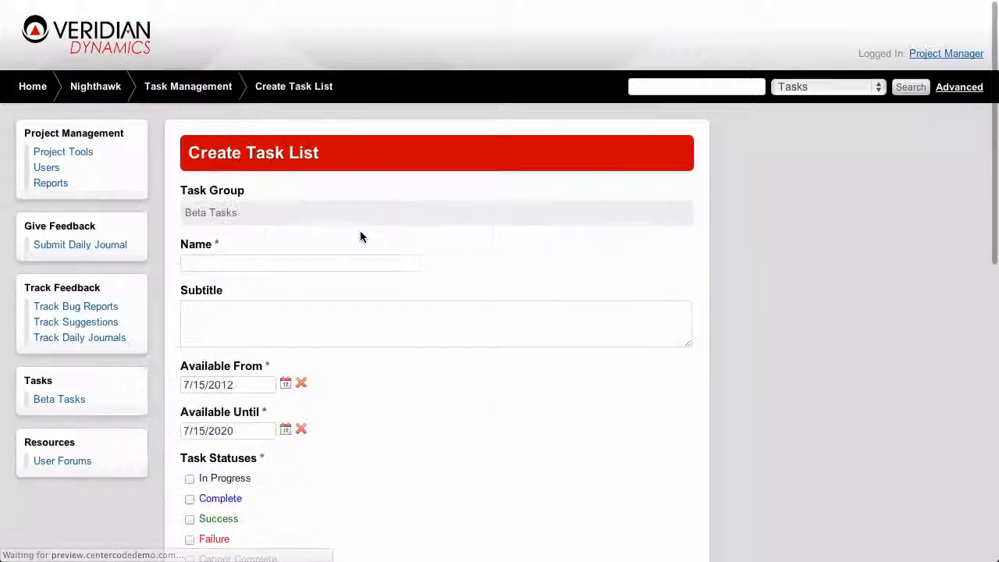
pyautogui.click(360, 267)
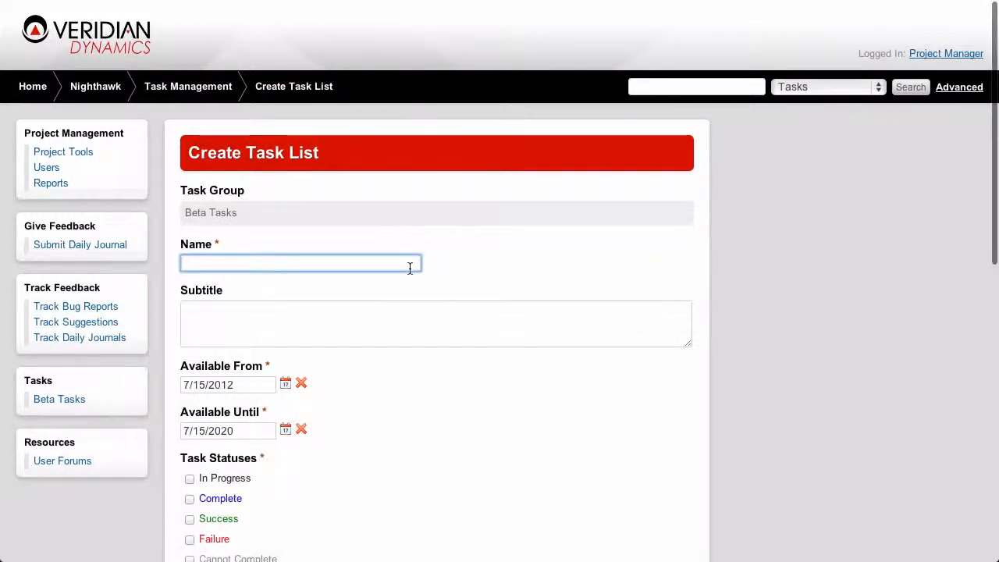
pyautogui.write('Phase 2 Tasks')
pyautogui.click(427, 314)
# Step: Enable the Complete task status with Result Comment as its next step
pyautogui.scroll(-3, 448, 294)
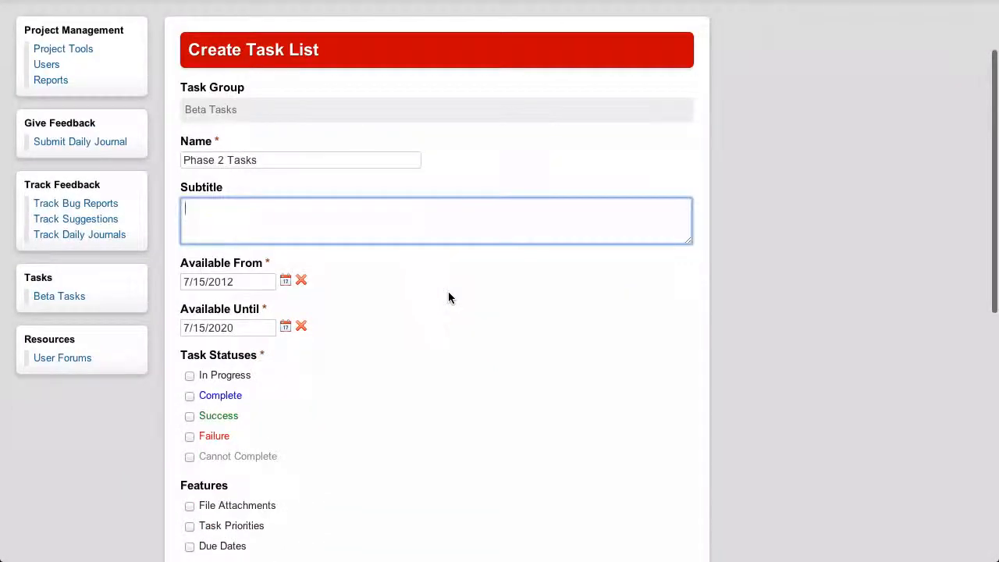
pyautogui.scroll(-1, 448, 293)
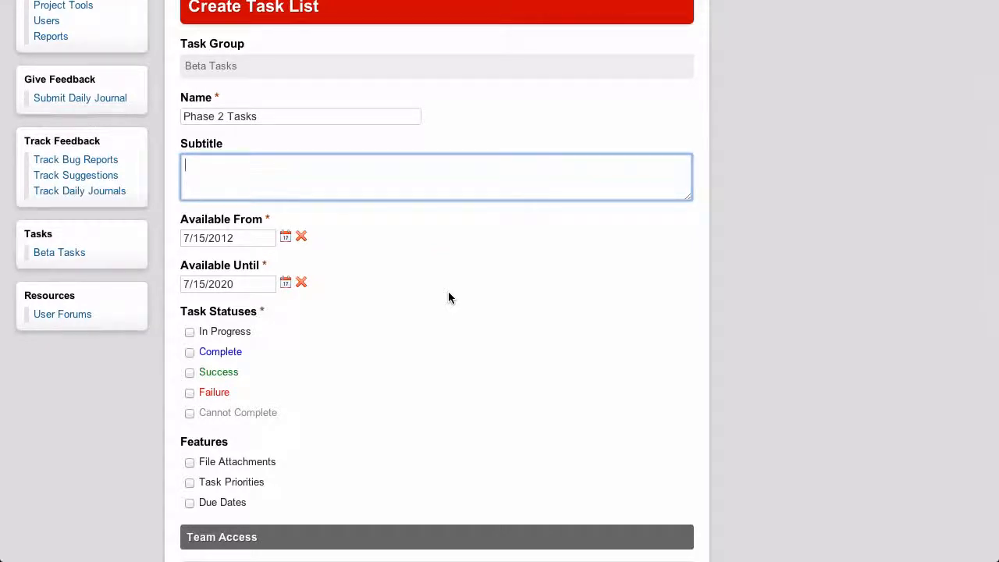
pyautogui.scroll(-1, 448, 297)
pyautogui.scroll(-2, 450, 298)
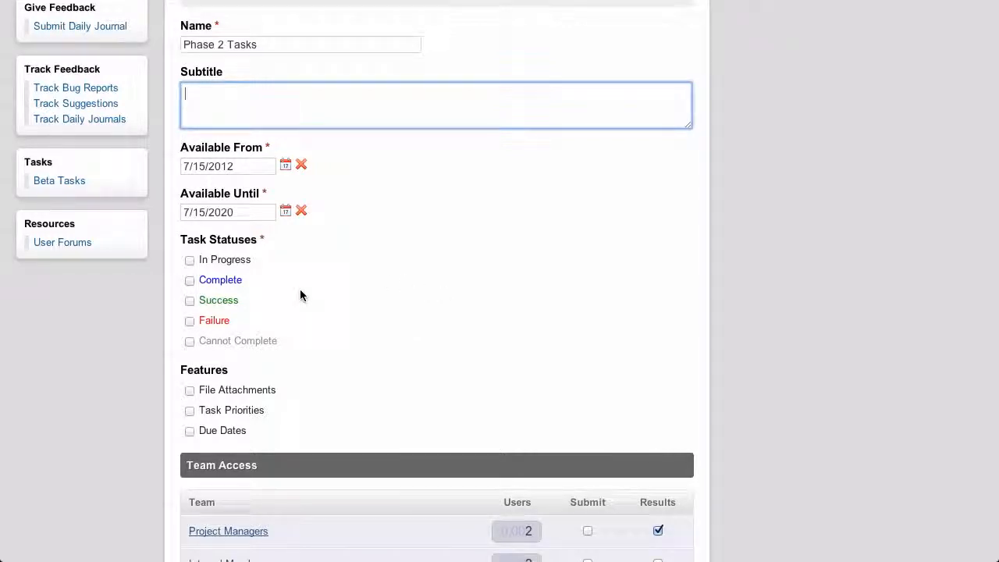
pyautogui.click(192, 282)
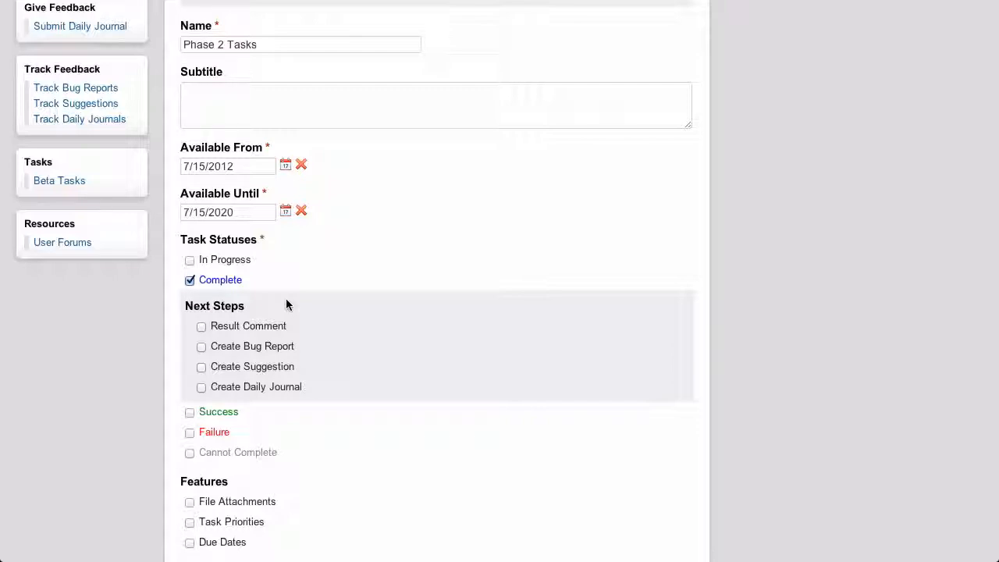
pyautogui.click(201, 327)
pyautogui.scroll(-2, 355, 356)
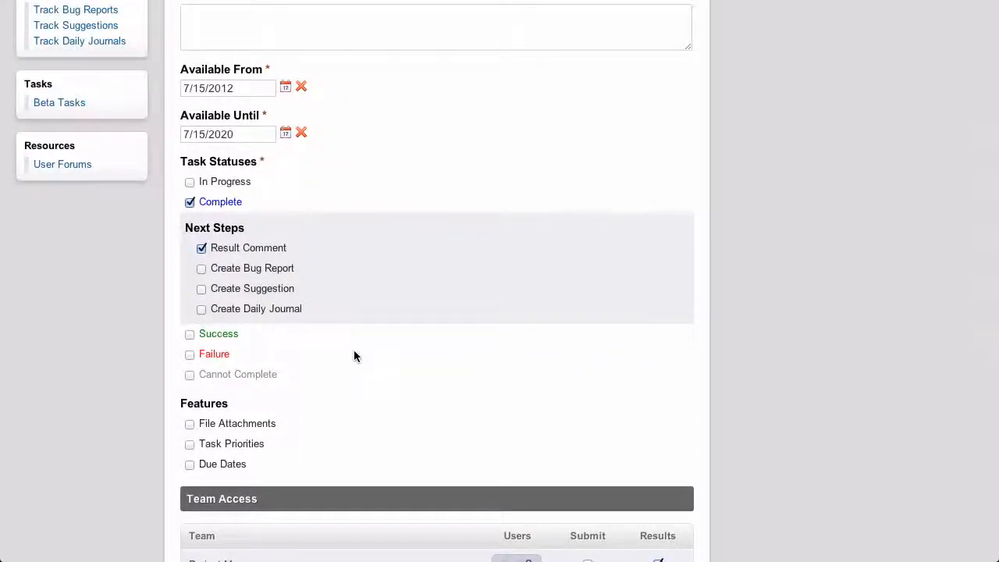
# Step: Enable the Cannot Complete status with Result Comment, Create Bug Report and Create Suggestion as its next steps
pyautogui.click(189, 376)
pyautogui.scroll(-1, 306, 375)
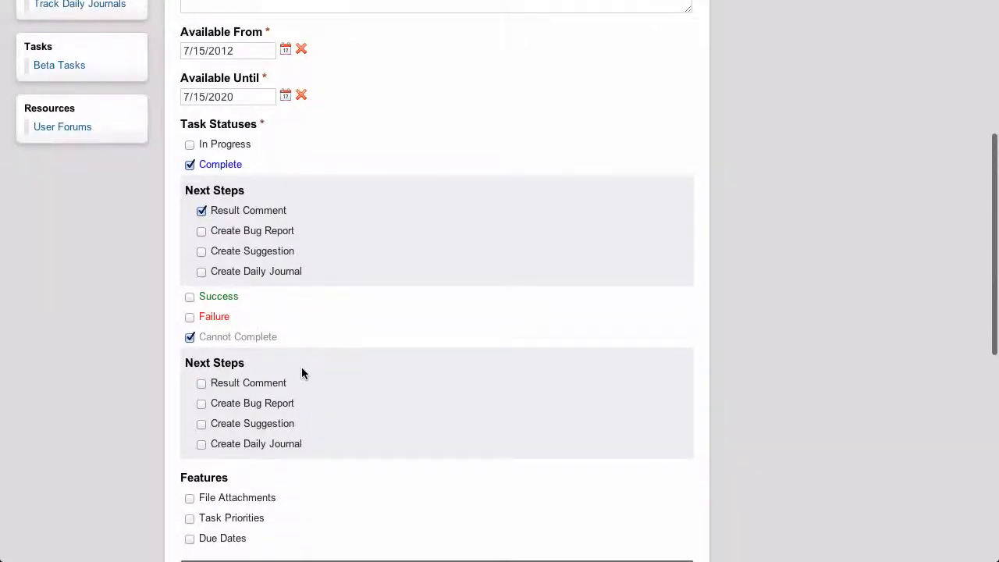
pyautogui.click(201, 384)
pyautogui.click(201, 404)
pyautogui.click(201, 424)
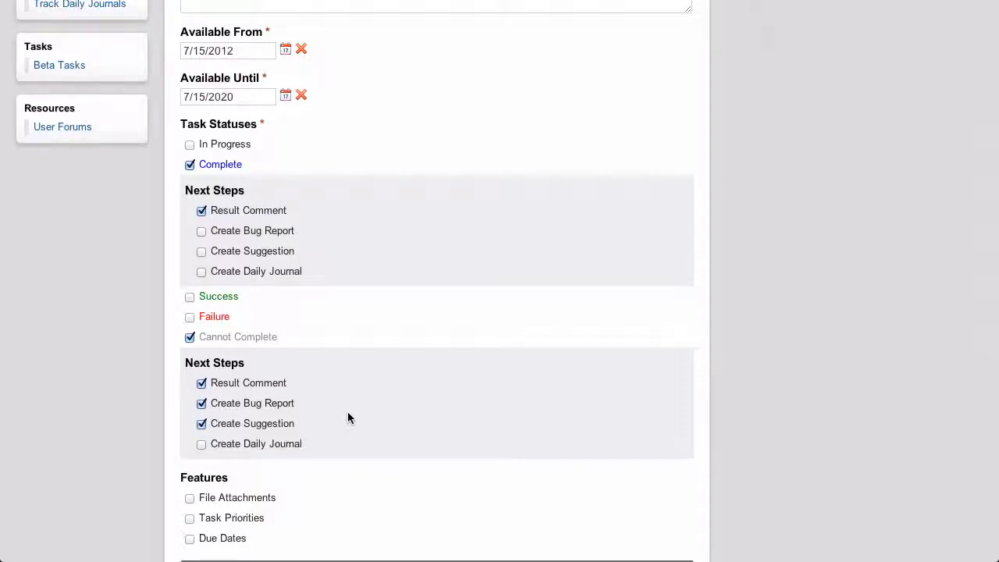
# Step: Review the features and team access settings, and submit the new task list with them at their defaults
pyautogui.scroll(-1, 348, 413)
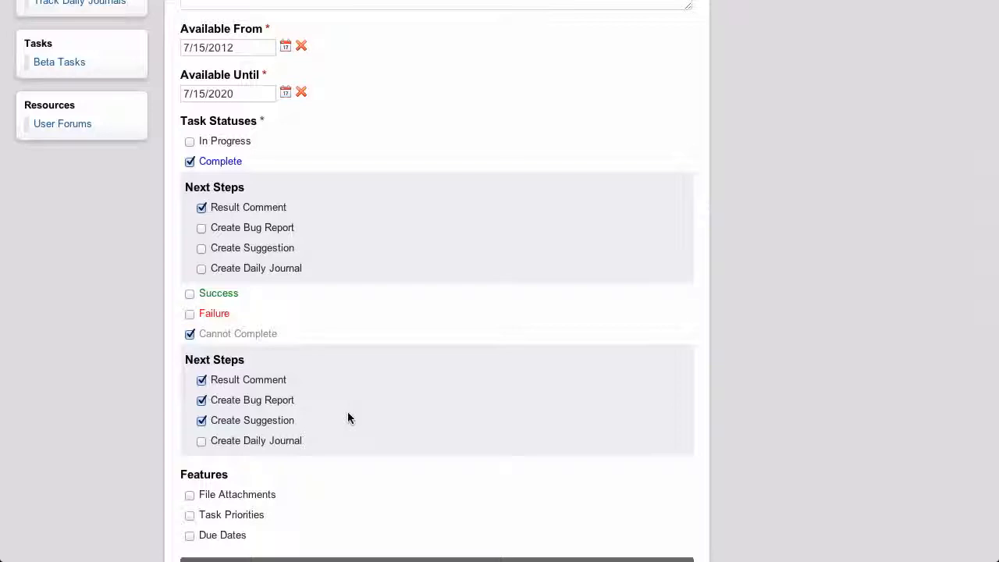
pyautogui.scroll(-3, 348, 419)
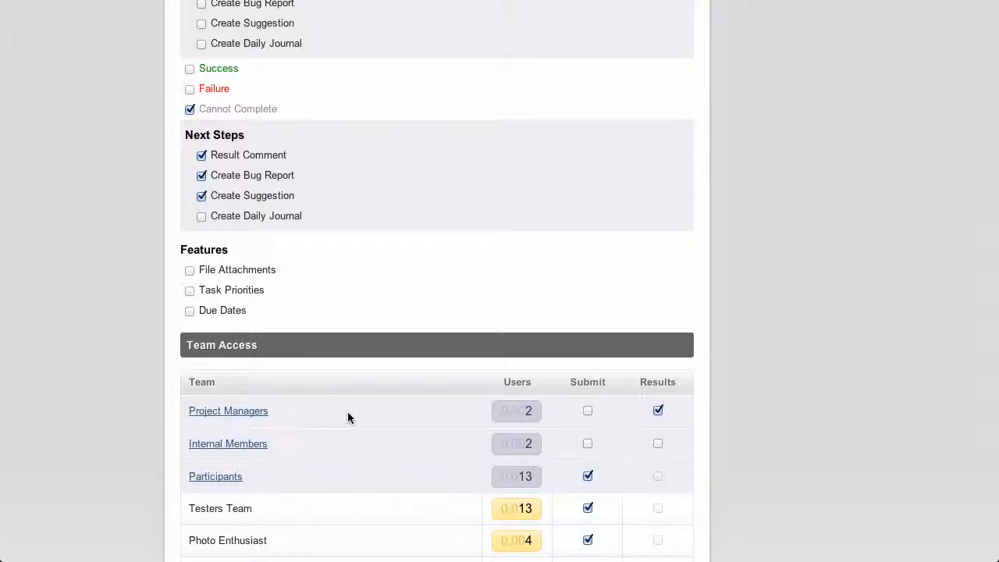
pyautogui.scroll(-2, 348, 419)
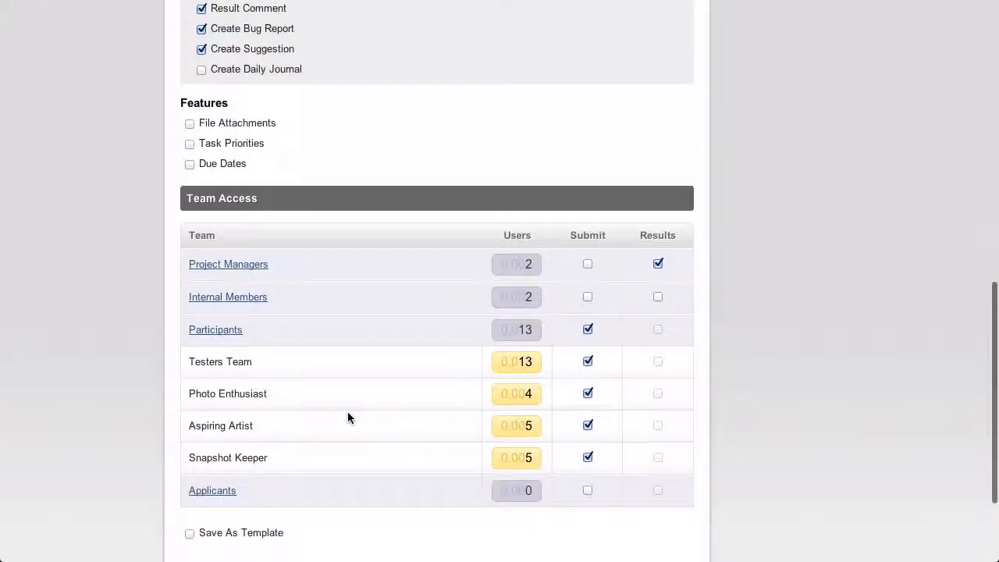
pyautogui.scroll(-1, 348, 418)
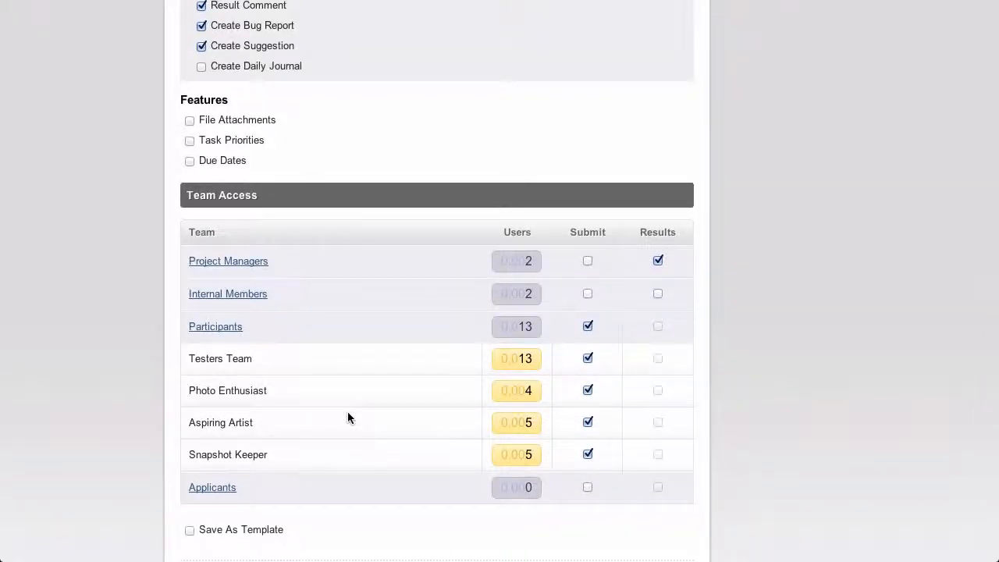
pyautogui.scroll(-1, 348, 418)
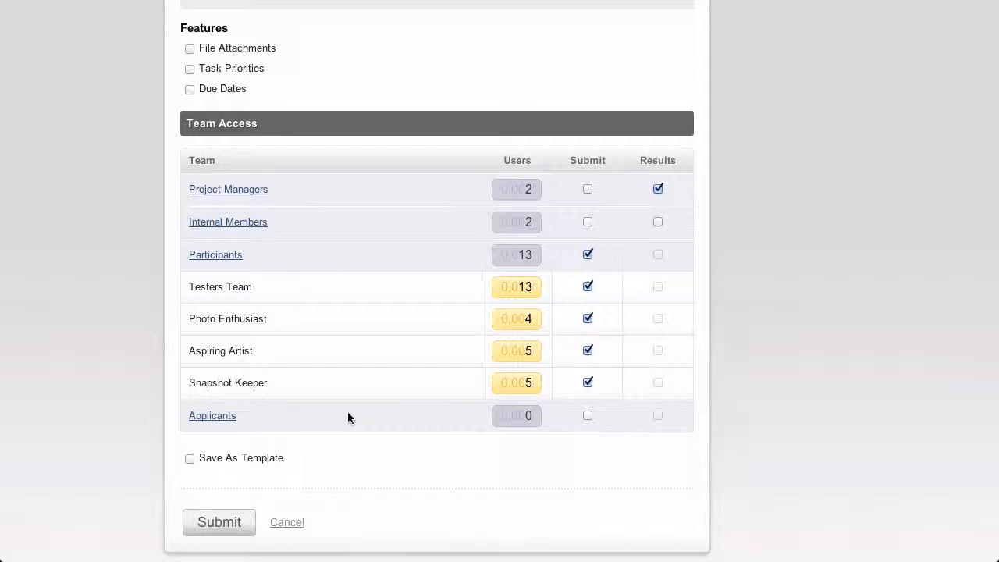
pyautogui.click(225, 531)
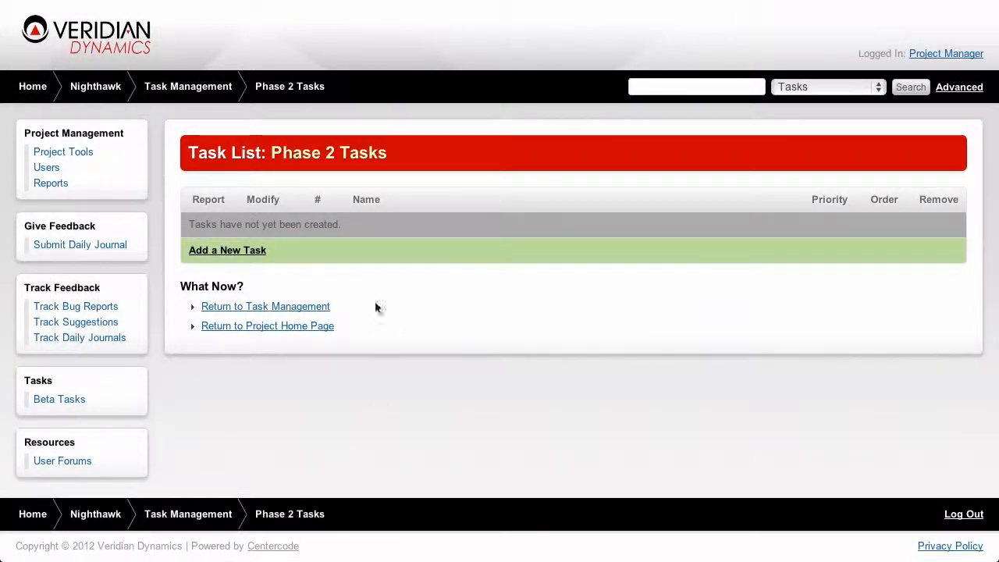
# Step: Add a task titled Task 1 with the details "Perform Task 1" to the Phase 2 Tasks list
pyautogui.click(250, 255)
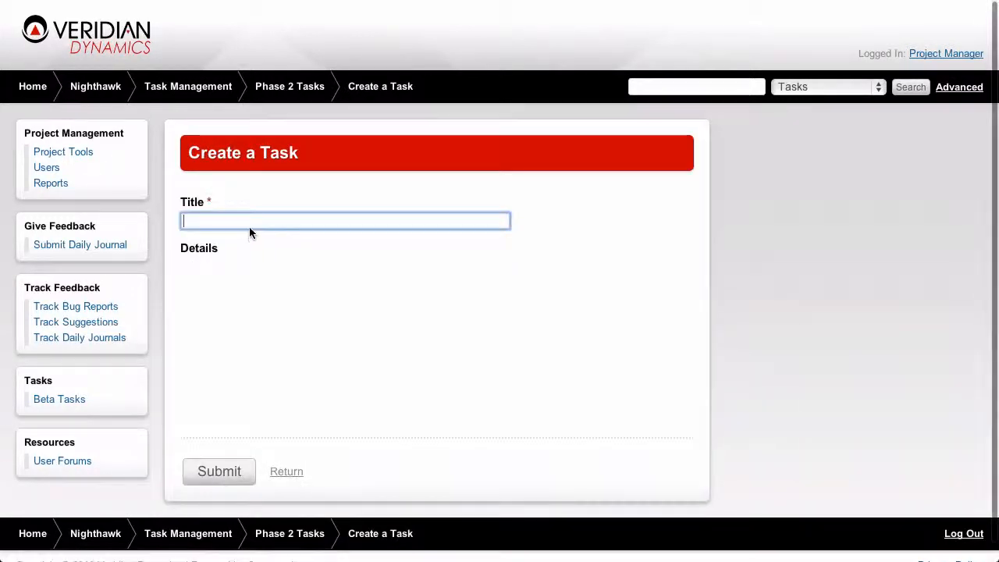
pyautogui.click(254, 226)
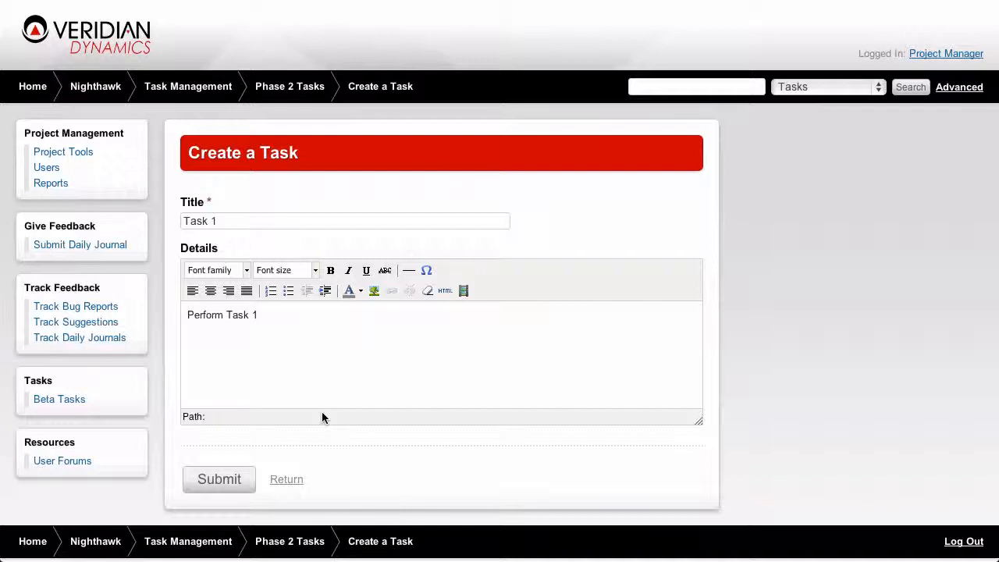
pyautogui.click(236, 480)
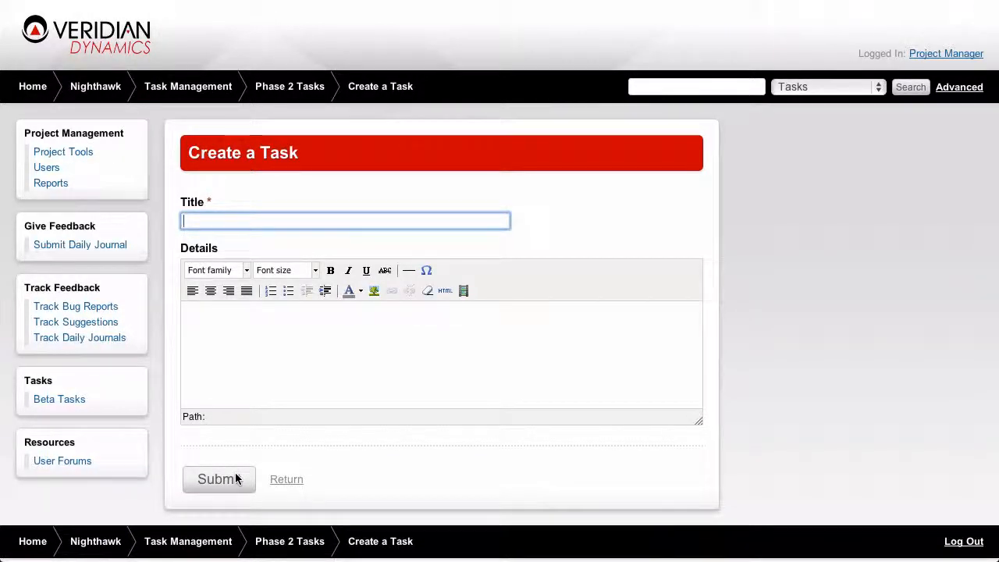
# Step: Create a second task titled Task 2 with the details "Perform Task 2"
pyautogui.write('Task 2')
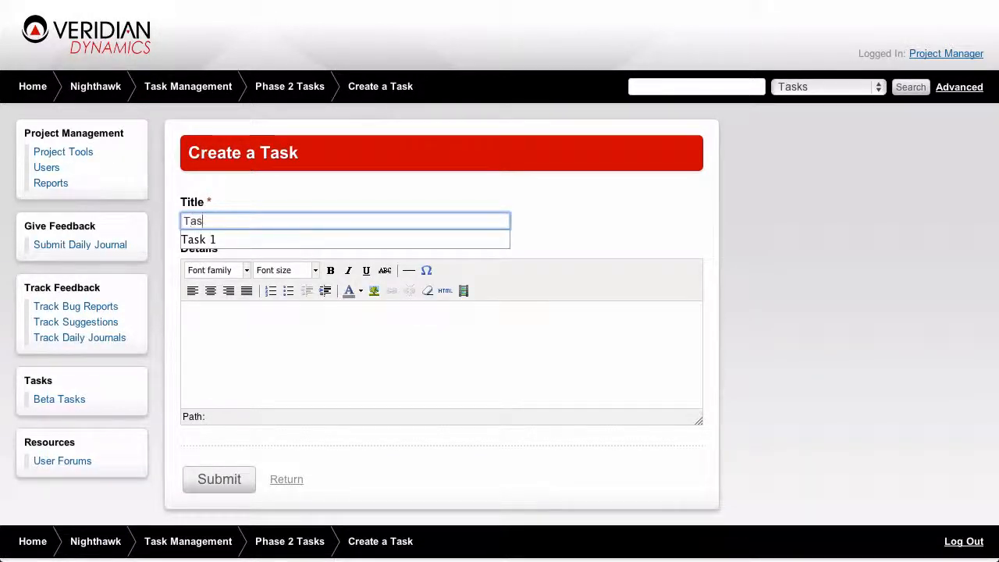
pyautogui.press('Tab')
pyautogui.write('Perform Task 2')
pyautogui.click(238, 477)
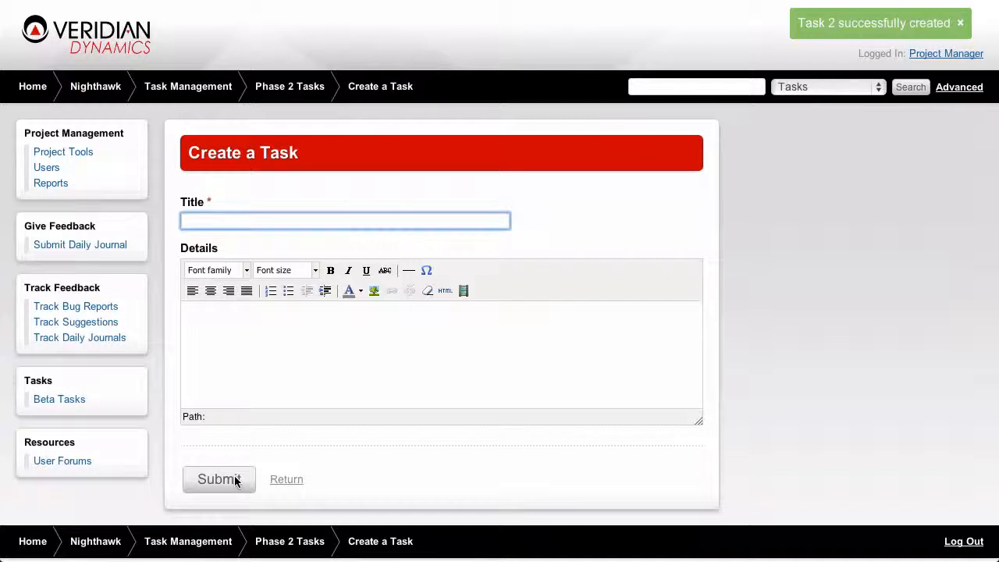
# Step: Leave task creation, activate the Phase 2 Tasks list and return to Task Management
pyautogui.click(278, 481)
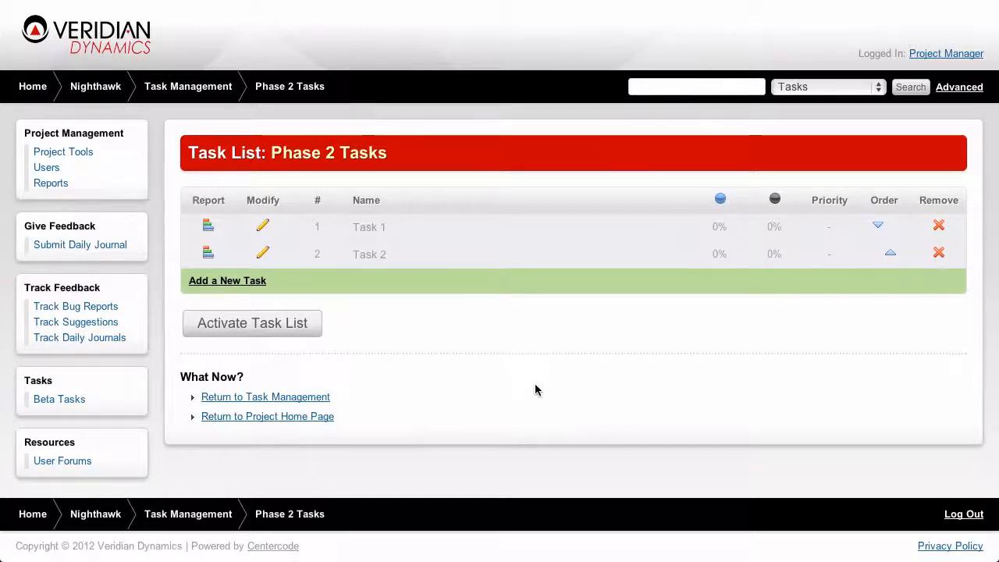
pyautogui.click(289, 323)
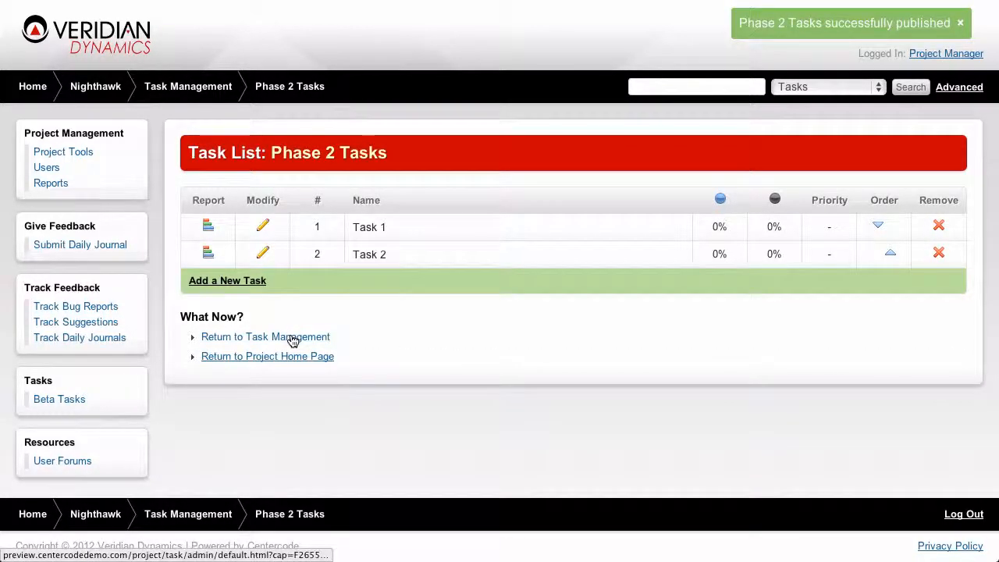
pyautogui.click(291, 337)
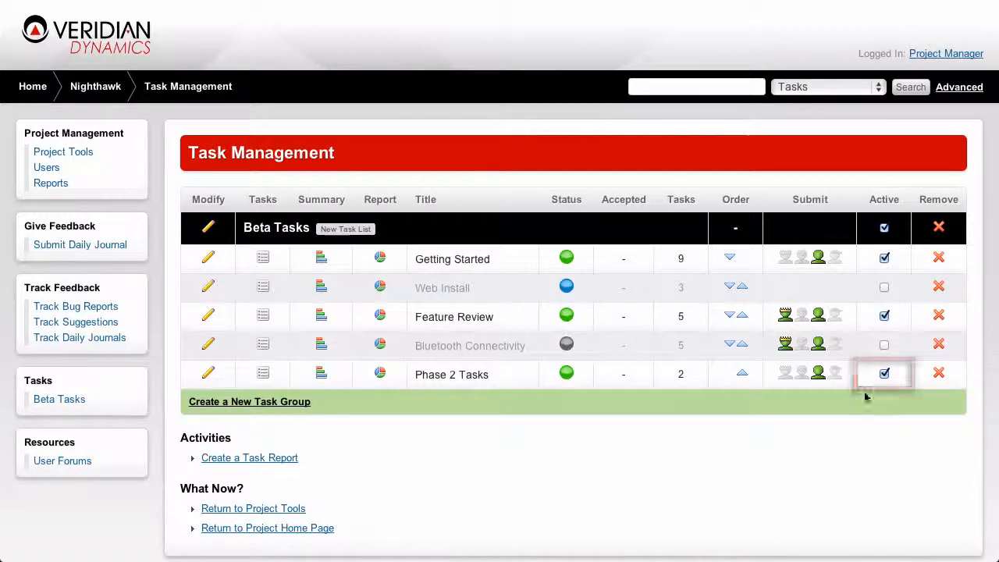
# Step: Deactivate the Phase 2 Tasks list and remove it together with its child tasks
pyautogui.click(886, 377)
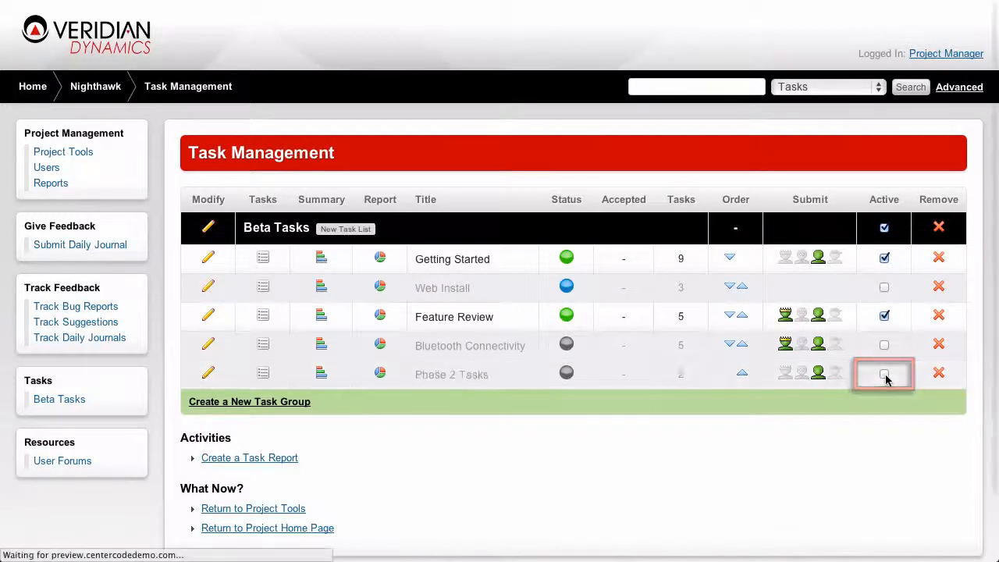
pyautogui.click(939, 375)
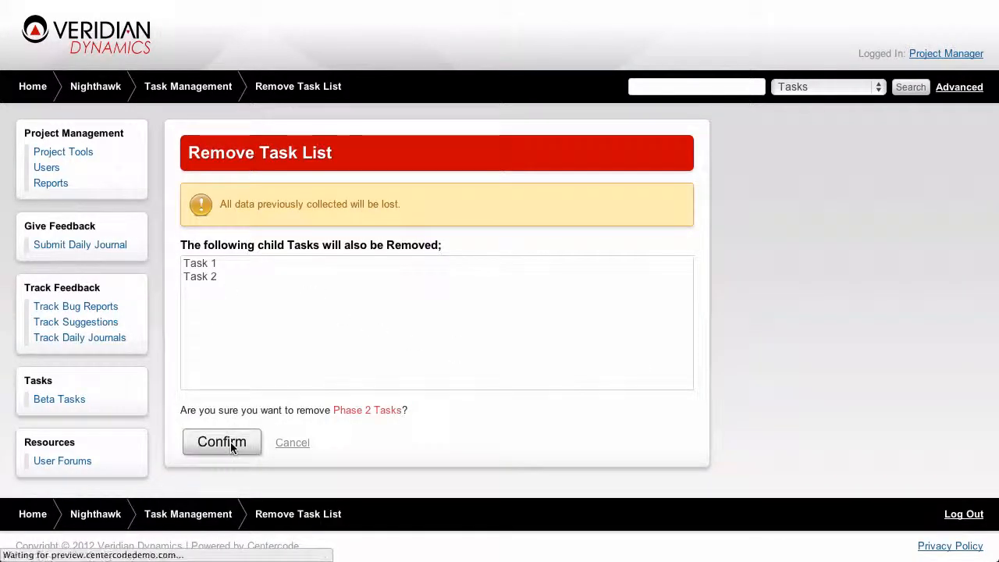
pyautogui.click(230, 442)
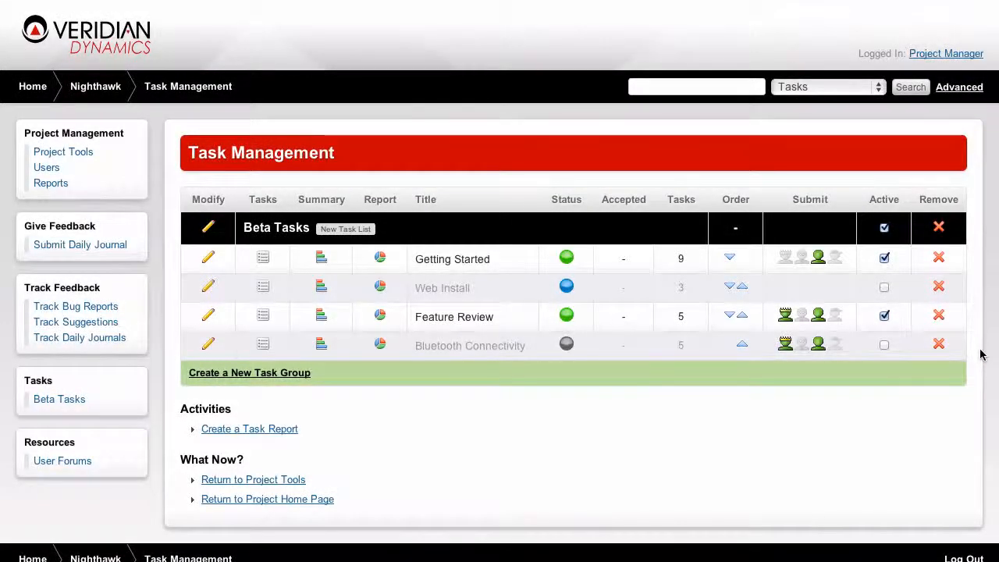
# Step: Open the summary results of the Feature Review task list and examine the status graphs for each task
pyautogui.click(322, 317)
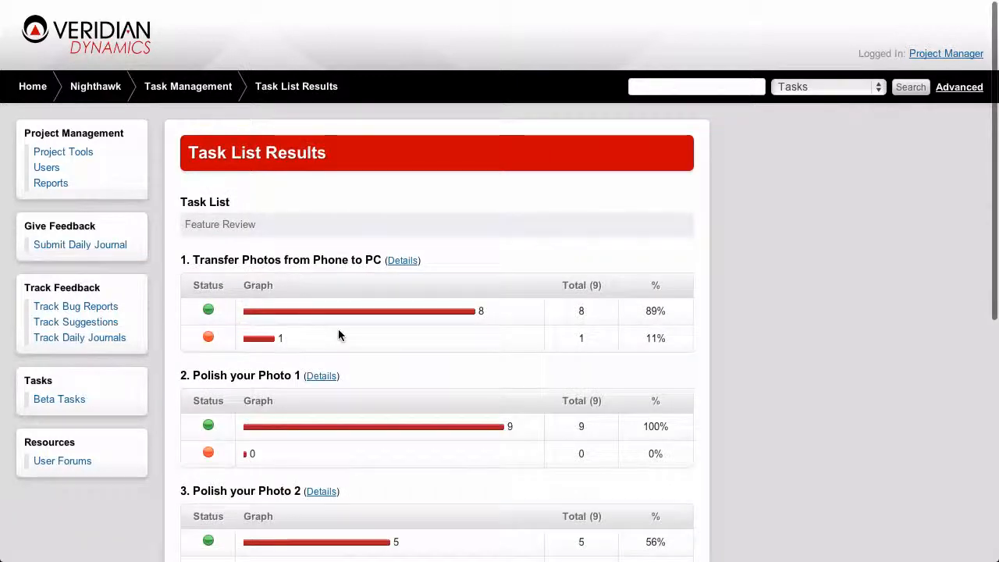
pyautogui.scroll(-1, 387, 341)
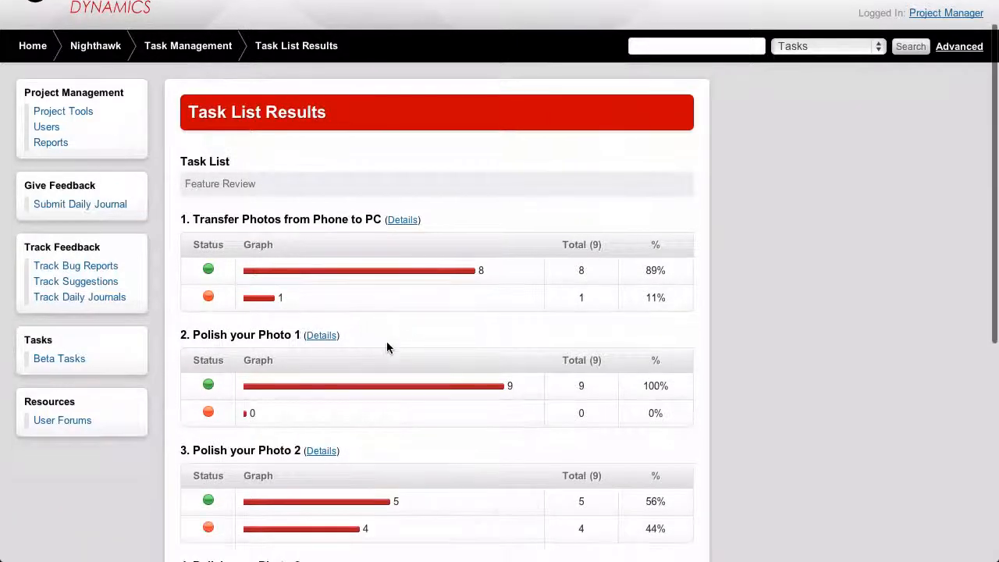
pyautogui.scroll(-2, 387, 342)
pyautogui.scroll(-3, 386, 343)
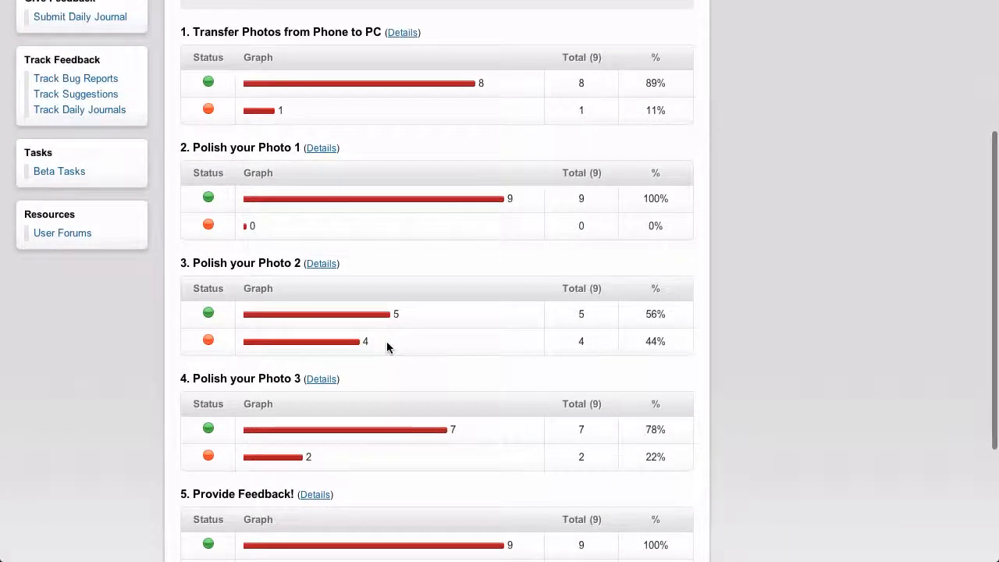
pyautogui.scroll(-2, 386, 344)
pyautogui.scroll(6, 388, 347)
pyautogui.scroll(-2, 345, 341)
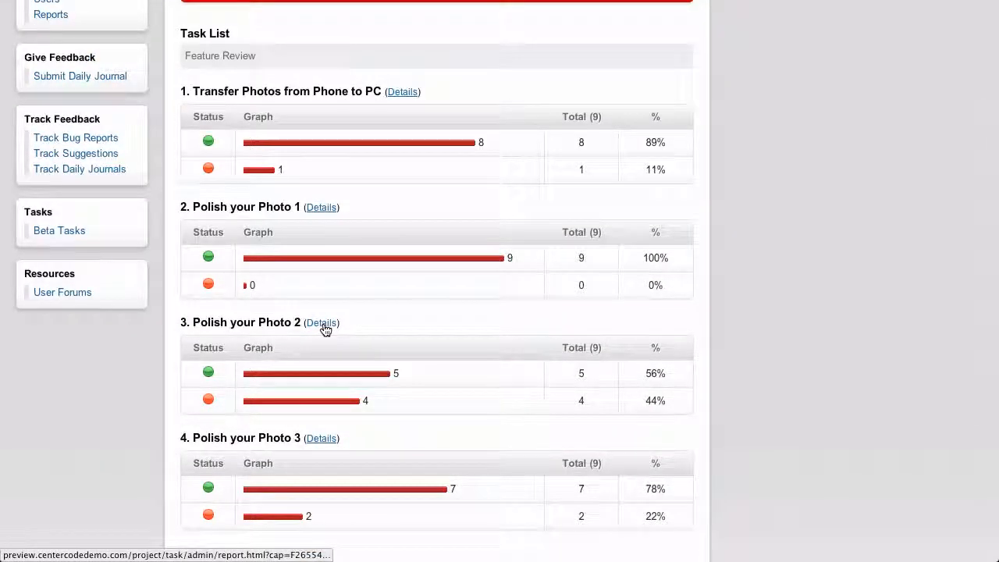
# Step: Open the detailed results of the Polish your Photo 2 task and review its summary, linked bug reports and individual user responses
pyautogui.click(324, 324)
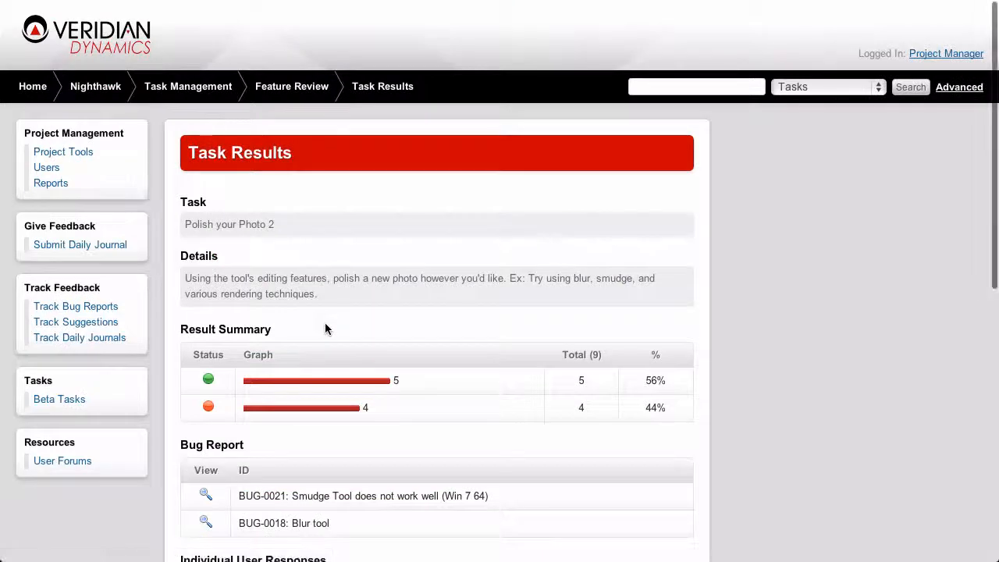
pyautogui.scroll(-2, 449, 327)
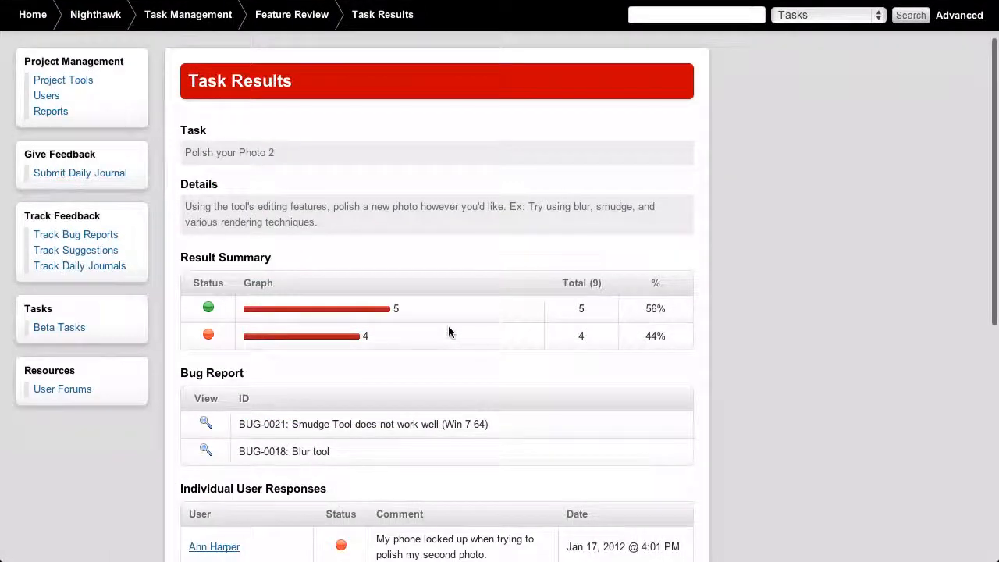
pyautogui.scroll(-10, 449, 325)
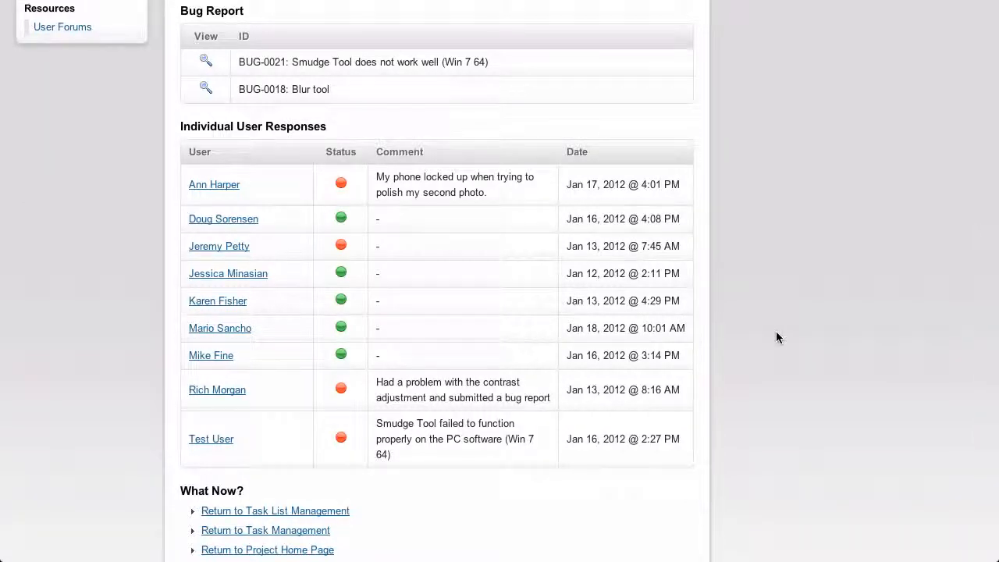
pyautogui.scroll(7, 776, 331)
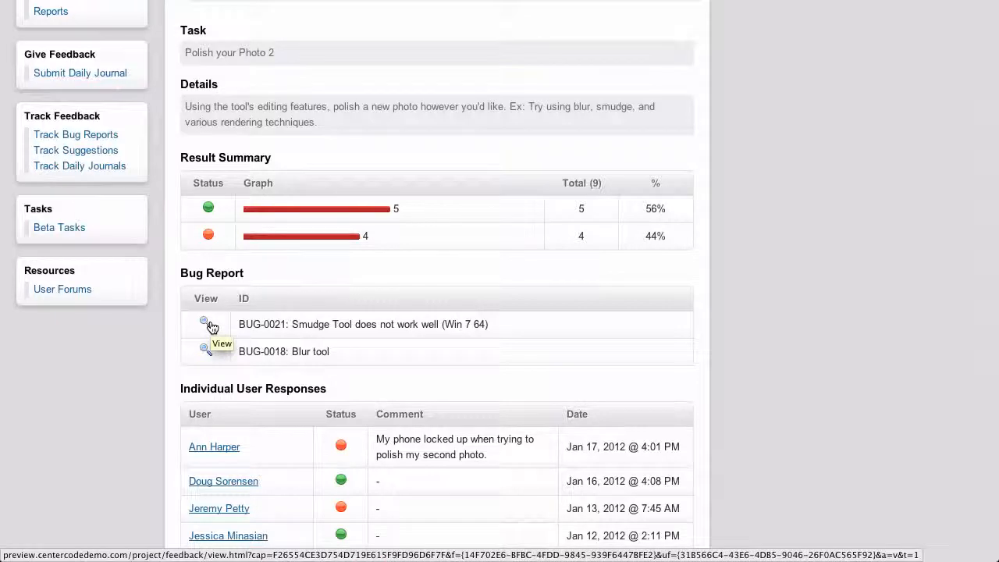
# Step: View the linked bug report BUG-0021 about the Smudge Tool, and go back to Task Management
pyautogui.click(208, 324)
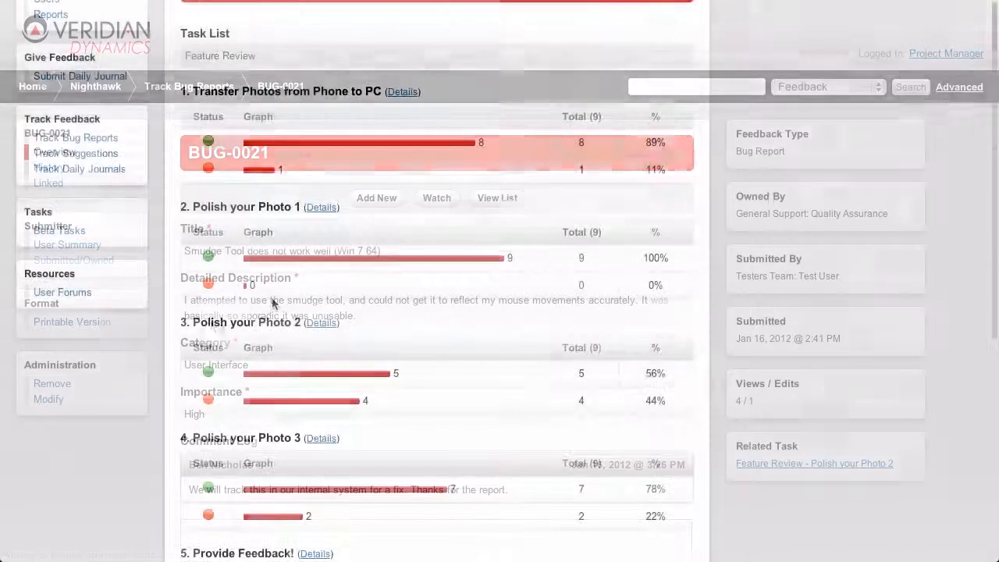
pyautogui.rightClick(274, 300)
pyautogui.click(301, 306)
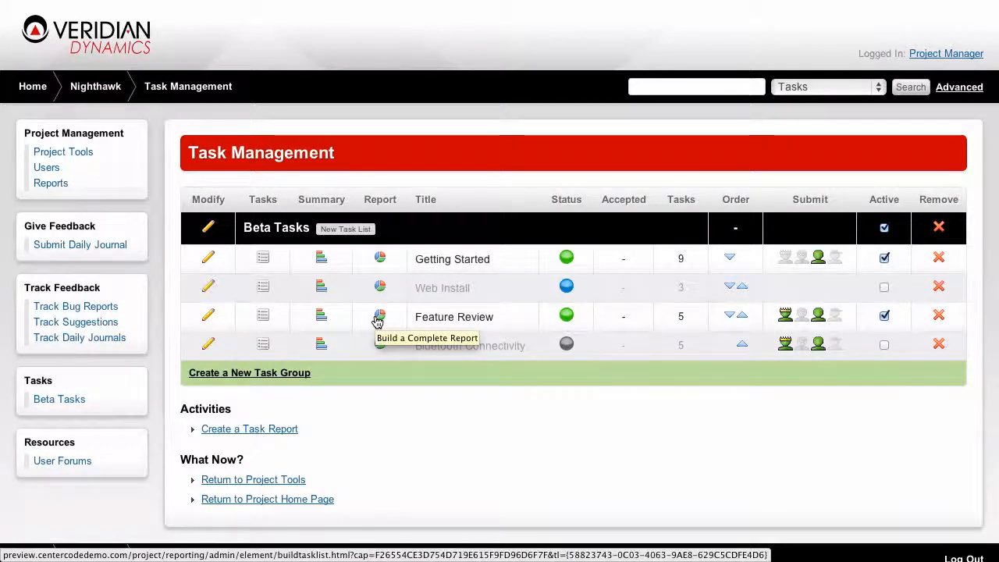
# Step: Build a complete report for the Feature Review task list with the default 2D column chart options and no filter
pyautogui.click(379, 317)
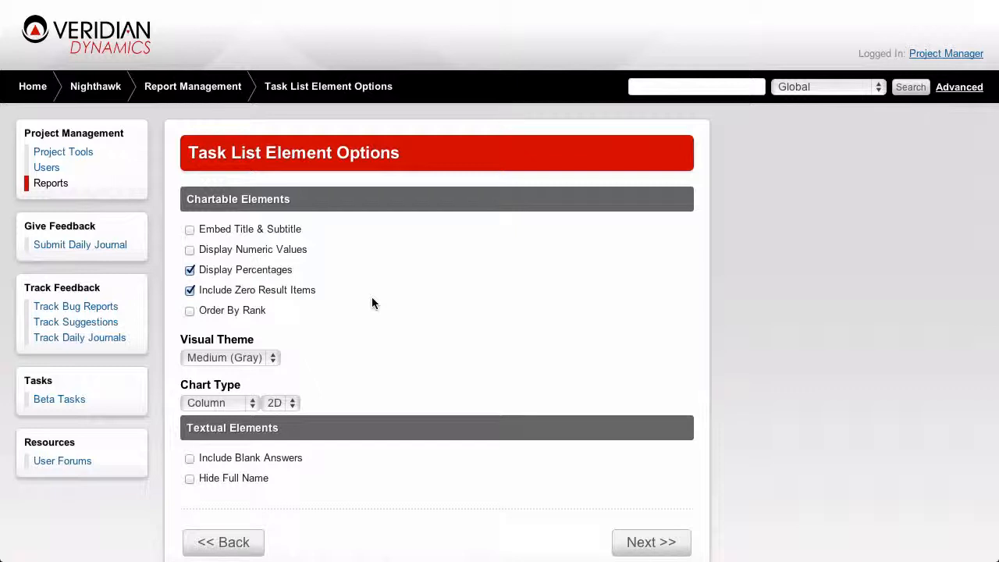
pyautogui.scroll(-3, 372, 303)
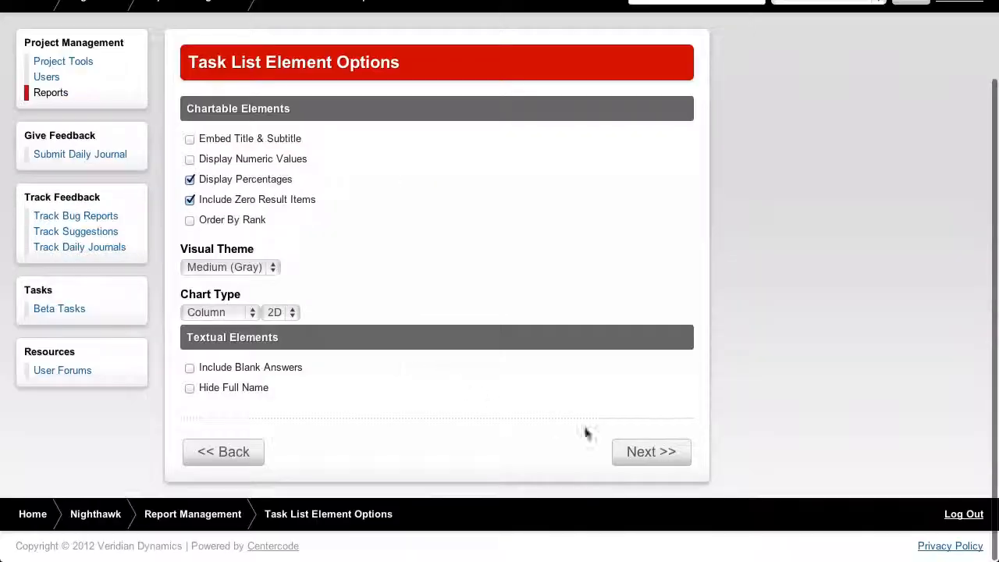
pyautogui.click(641, 451)
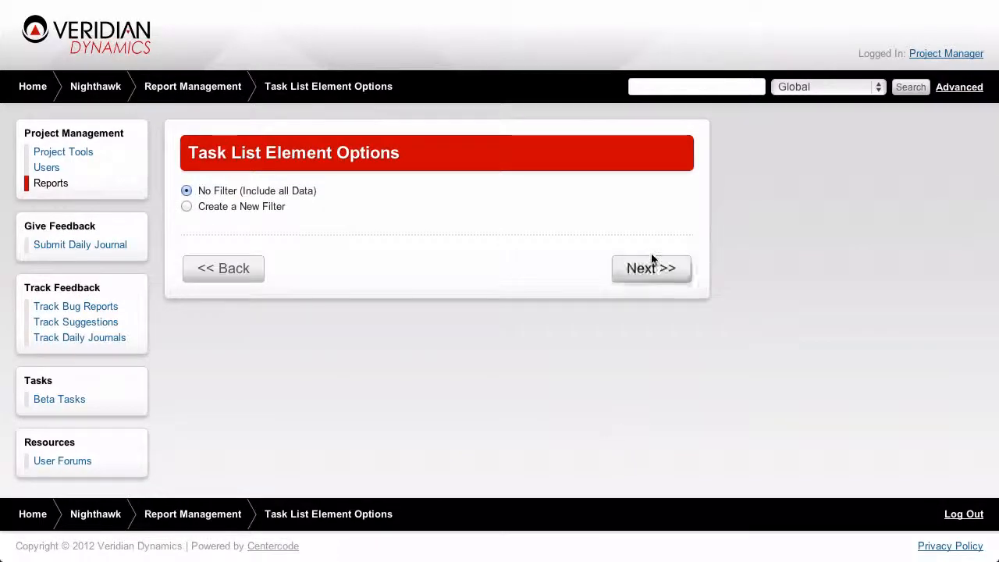
pyautogui.click(652, 268)
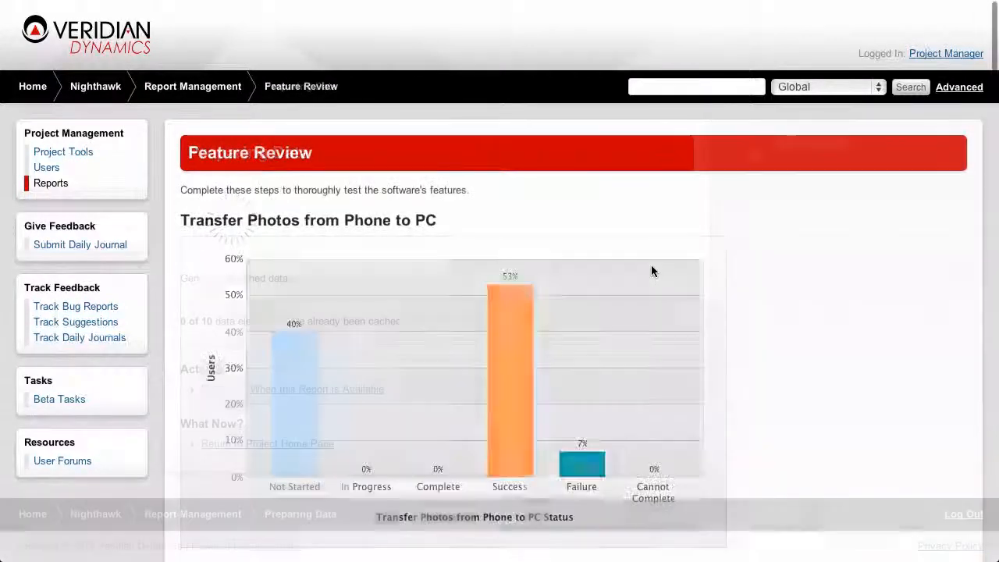
# Step: Examine the status chart and user comments for each task in the Feature Review report, through to the save and export options
pyautogui.scroll(-2, 762, 278)
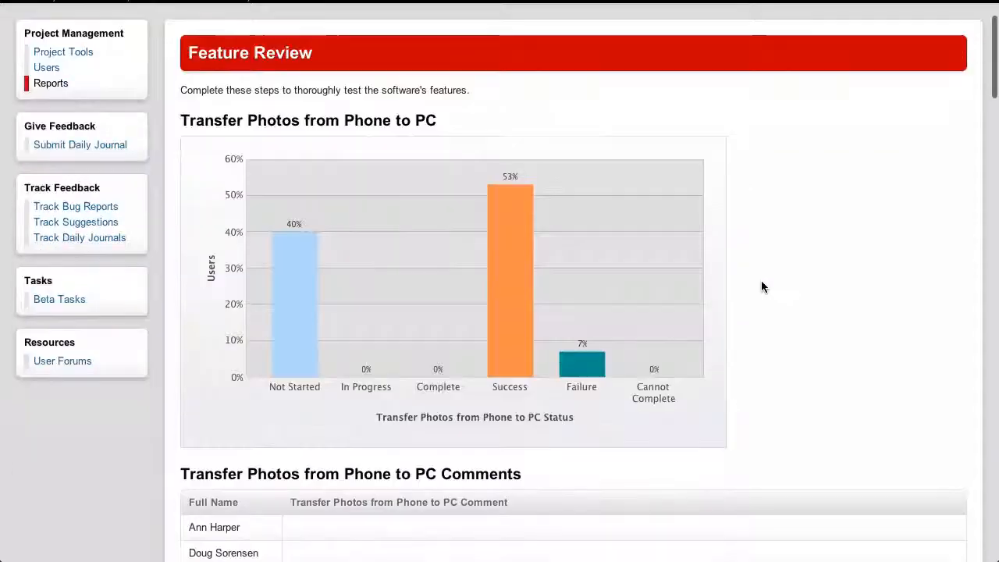
pyautogui.scroll(-3, 761, 281)
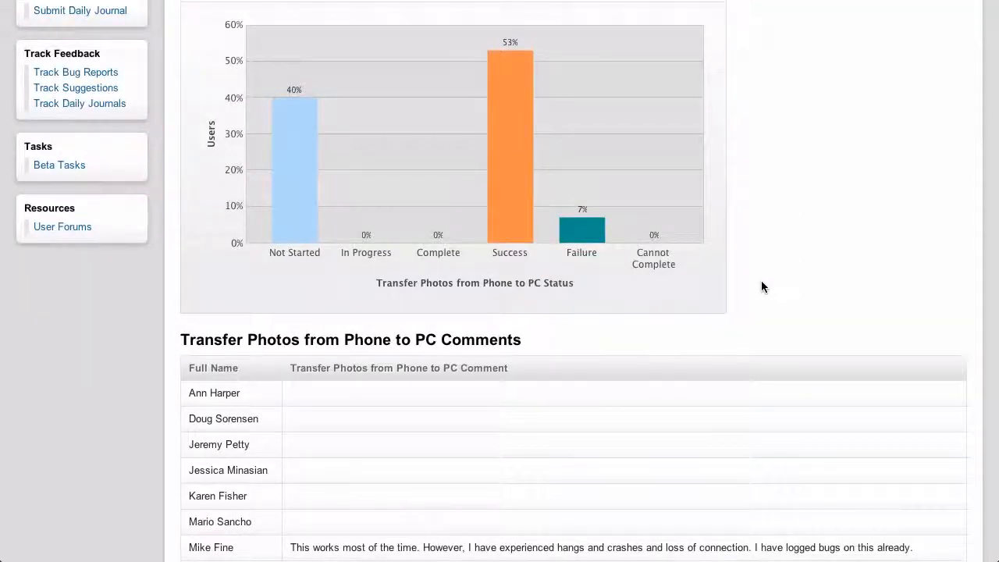
pyautogui.scroll(-10, 761, 281)
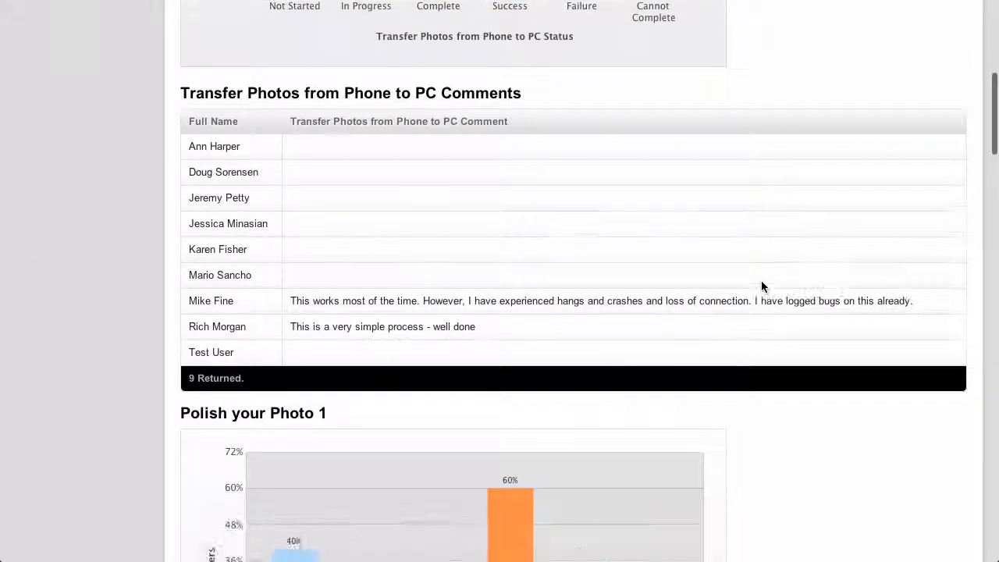
pyautogui.scroll(-5, 762, 287)
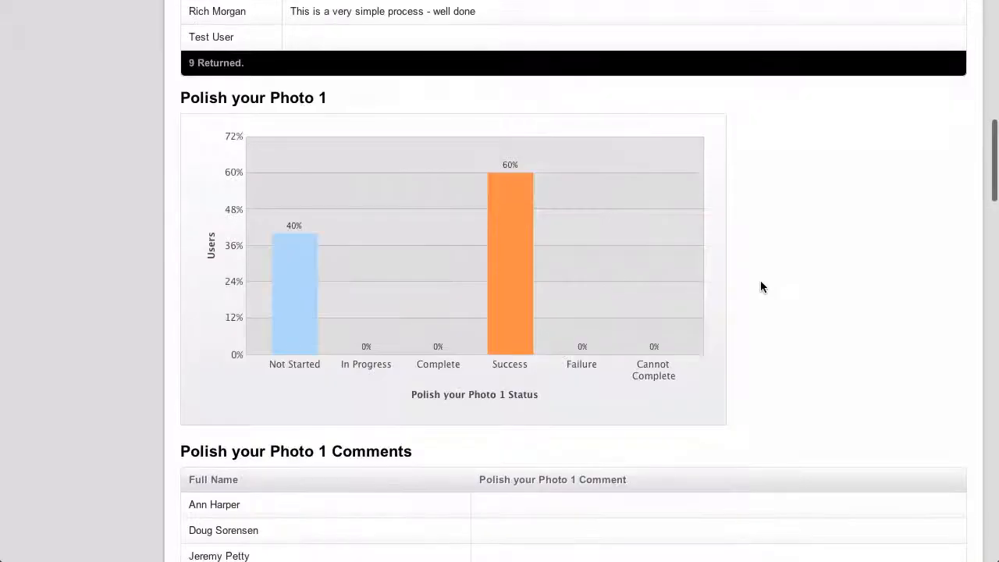
pyautogui.scroll(-8, 762, 287)
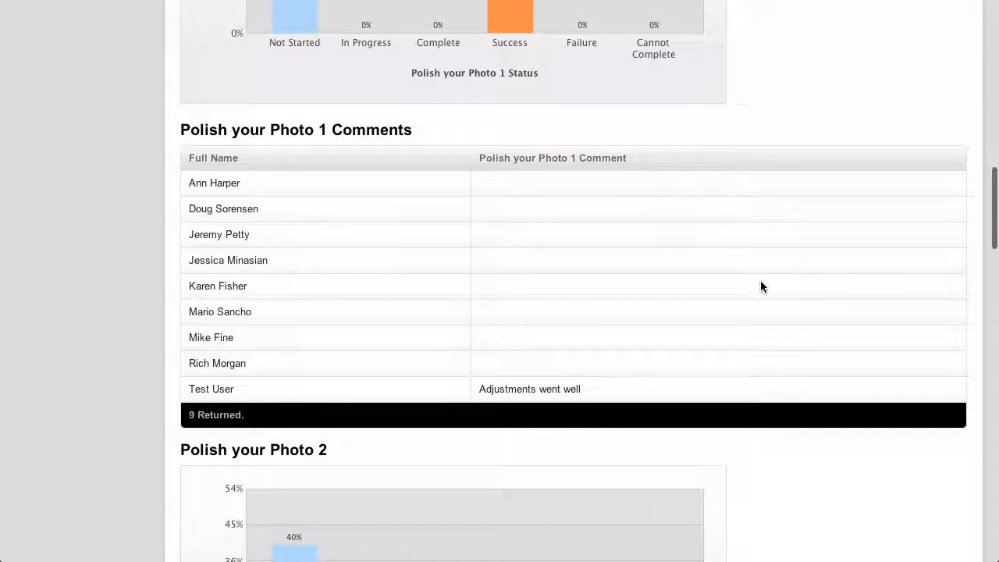
pyautogui.scroll(-20, 762, 286)
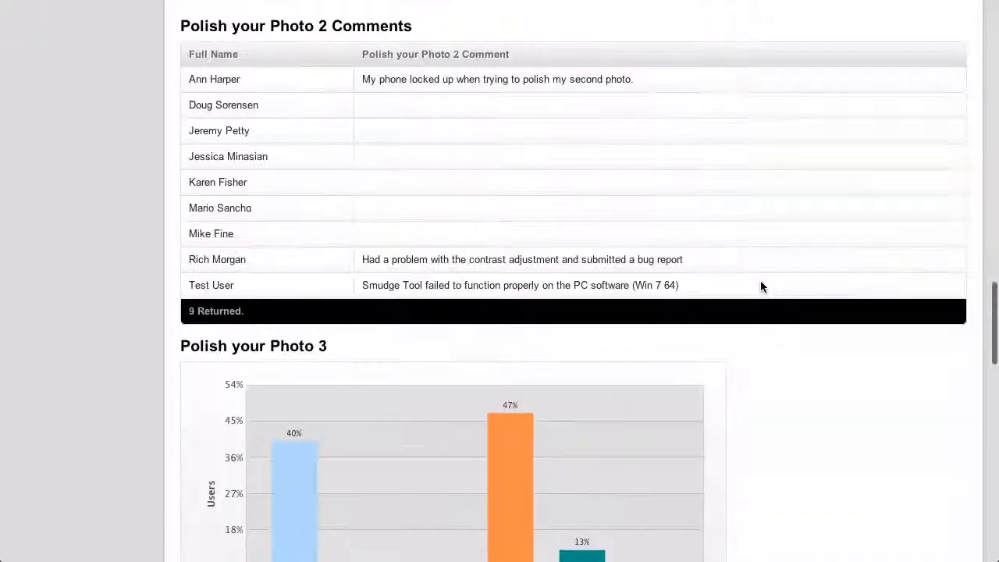
pyautogui.scroll(-20, 762, 287)
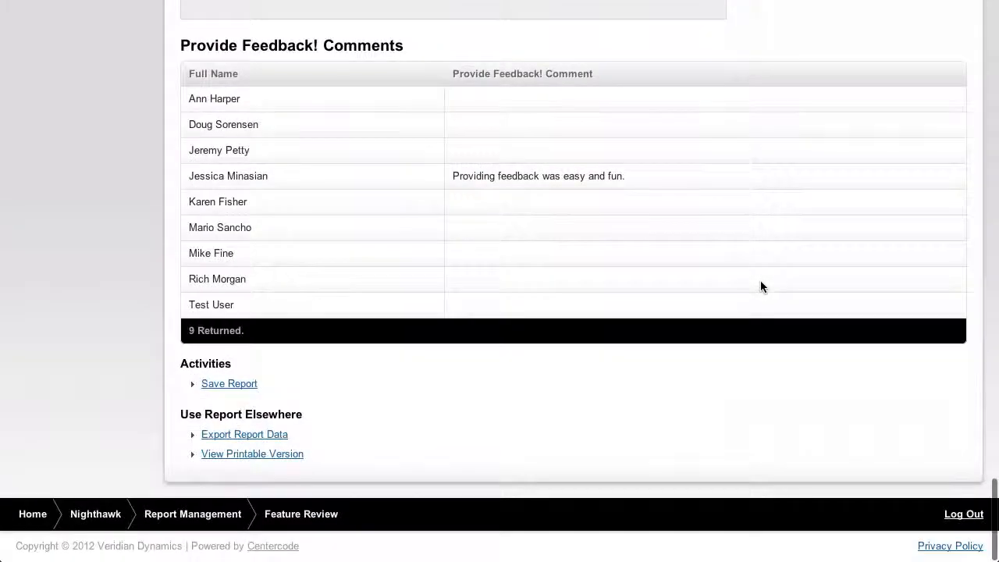